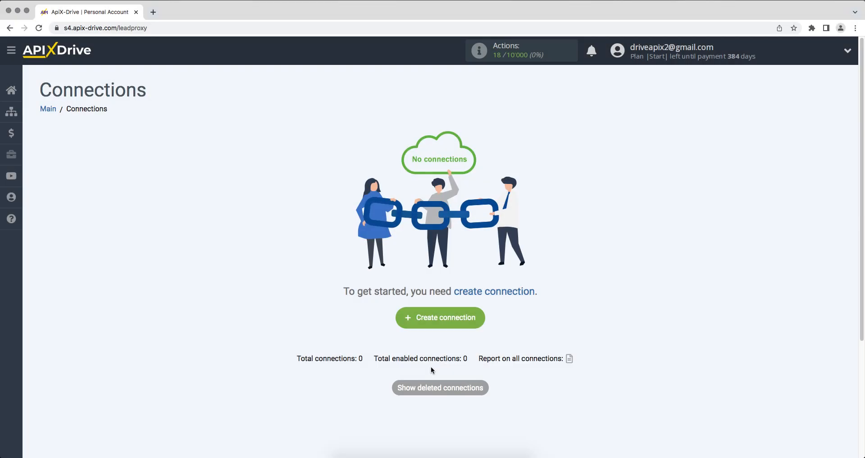
Step: Create a new connection with Salesforce CRM as the data source system
left_click(408, 318)
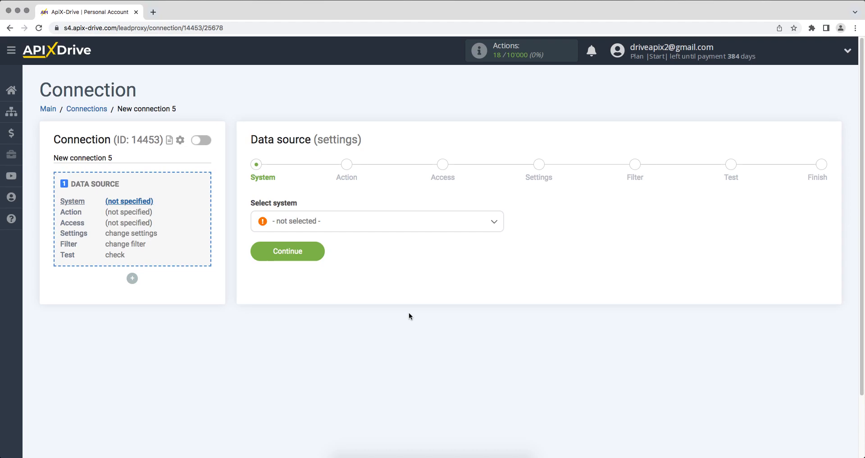
left_click(425, 225)
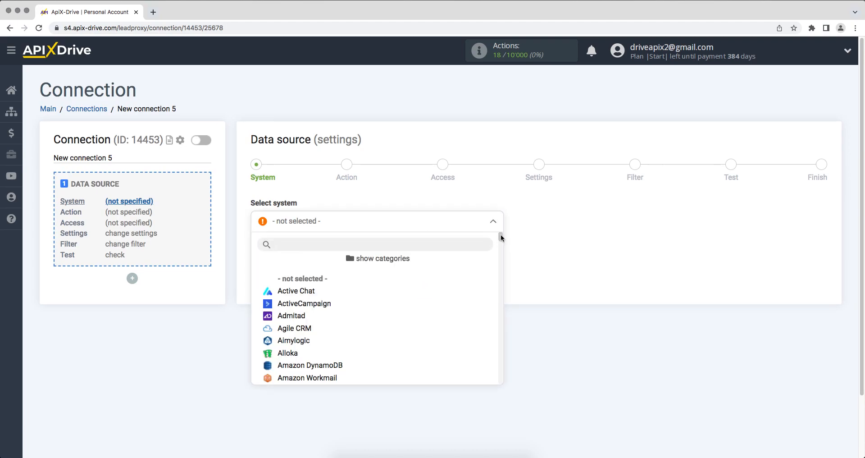
left_click_drag(500, 236, 502, 345)
left_click(350, 273)
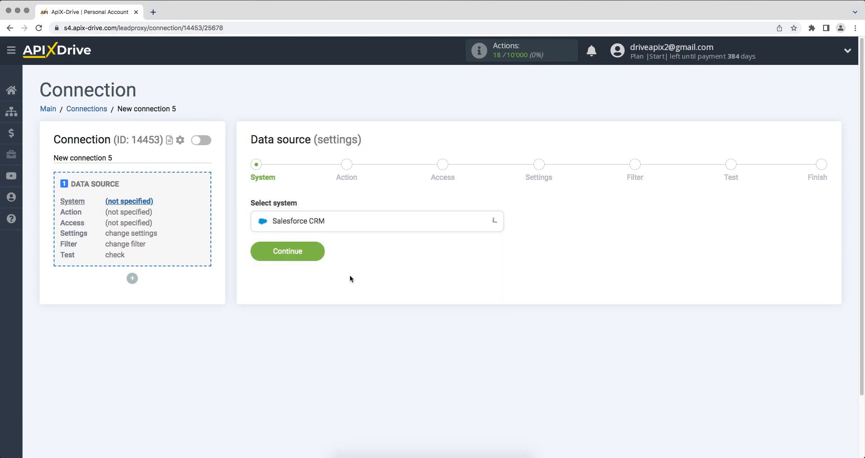
left_click(269, 254)
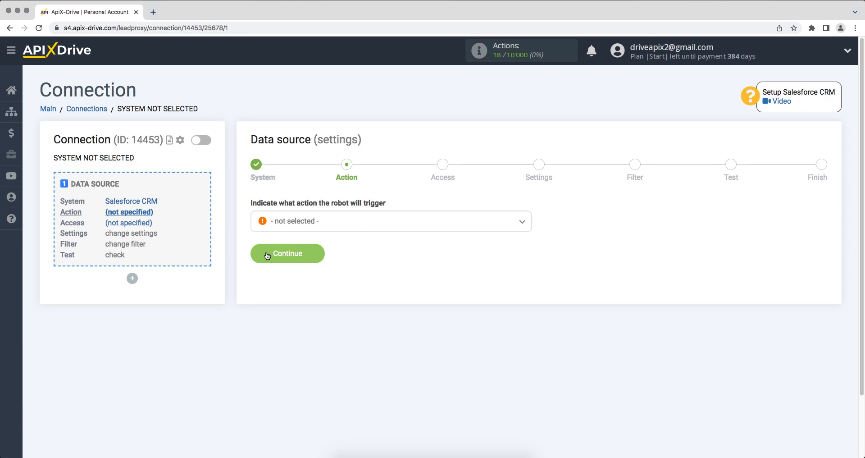
Step: Choose 'Get LEADS (new)' as the Salesforce trigger action and continue to Access
left_click(298, 221)
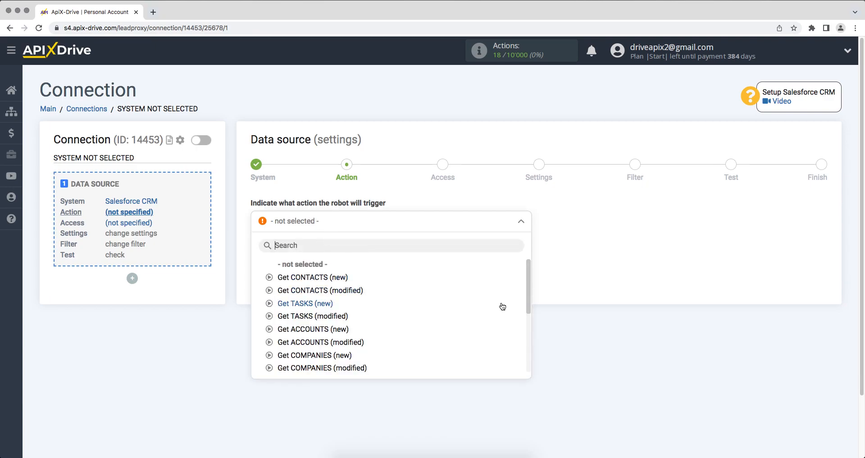
left_click_drag(528, 274, 533, 319)
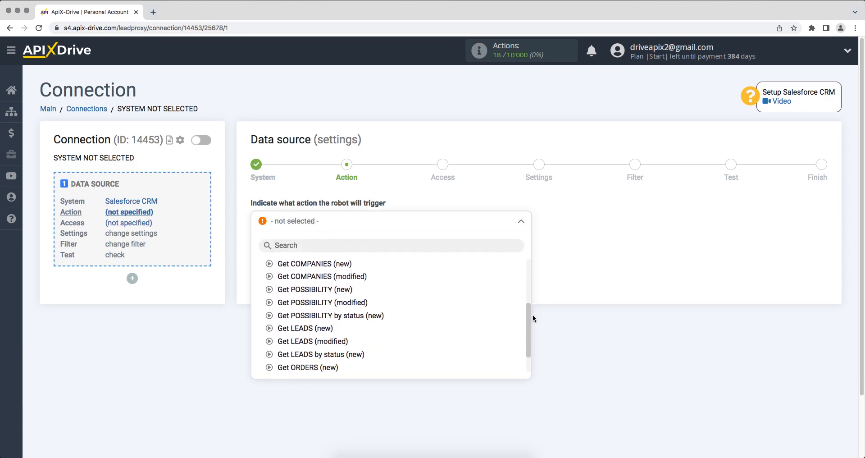
left_click(327, 328)
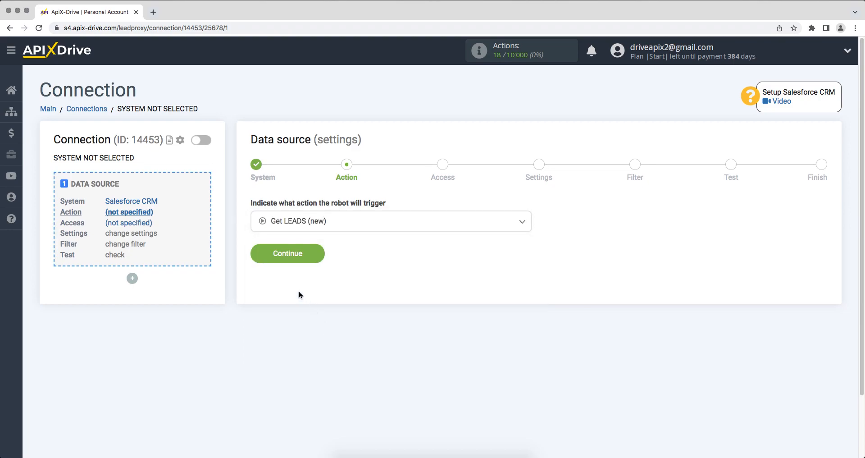
left_click(262, 260)
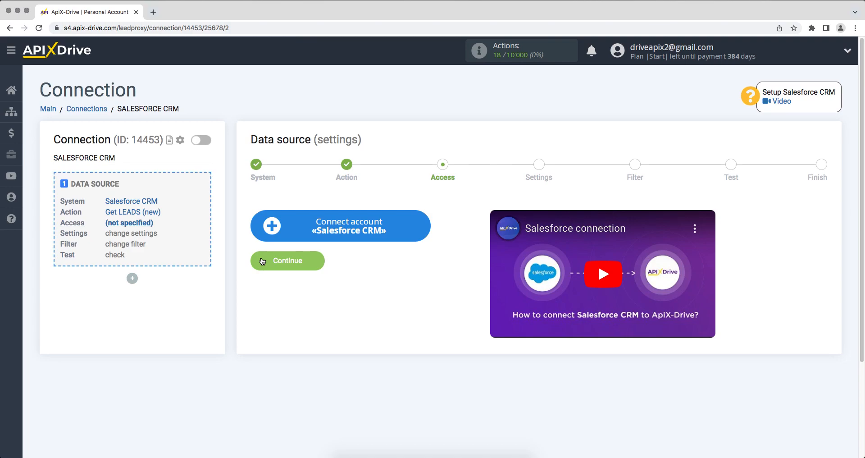
Step: Log in to Salesforce with the account's username and password
left_click(264, 234)
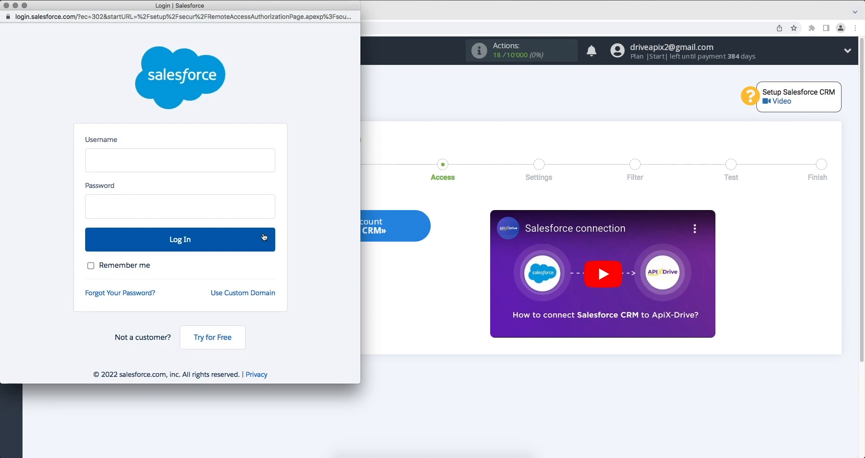
left_click(215, 162)
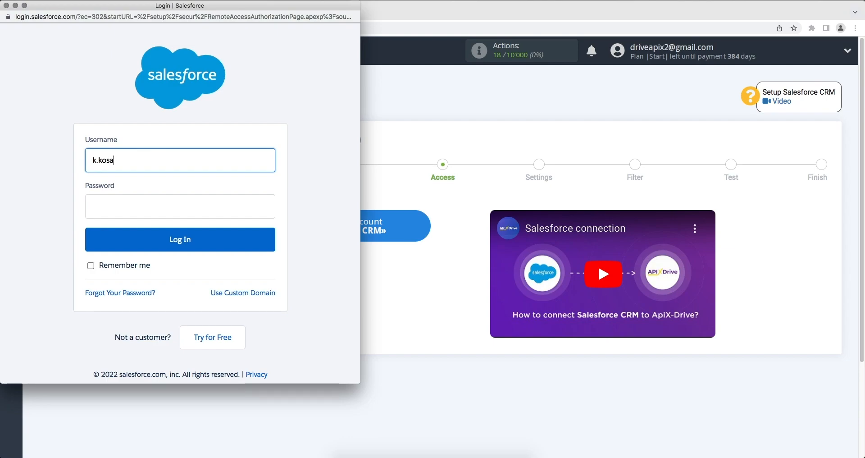
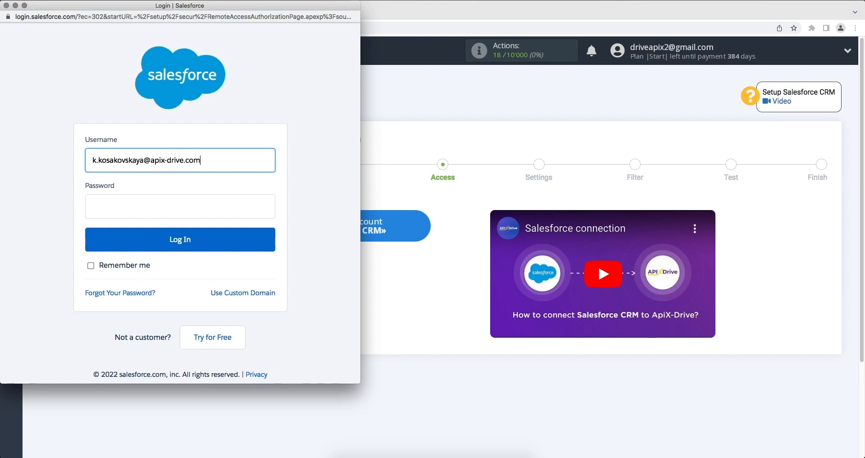
left_click(223, 201)
type("*********")
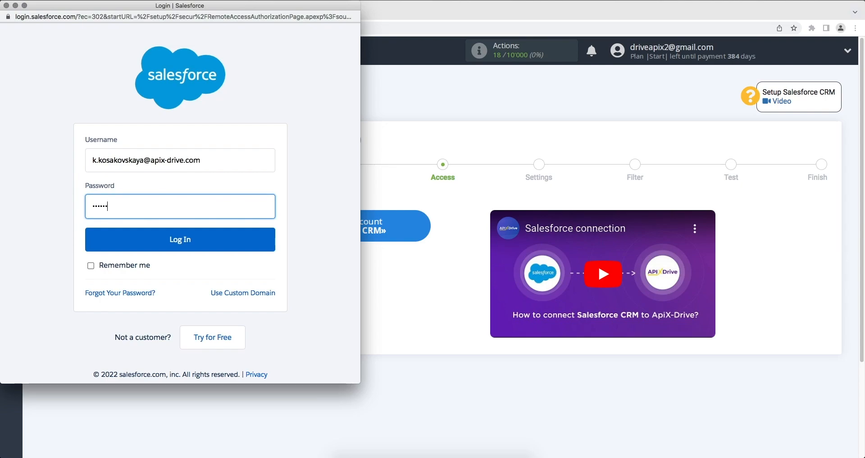
type("***")
left_click(218, 235)
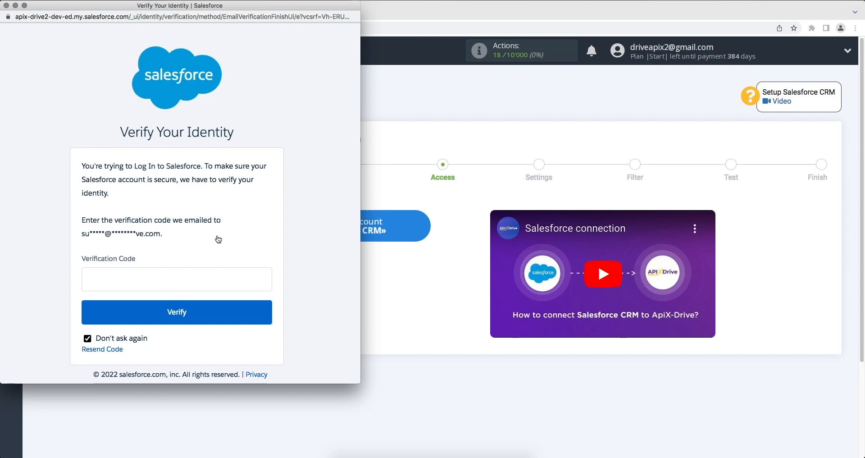
Step: Verify the login with the emailed verification code
left_click(201, 276)
left_click(201, 311)
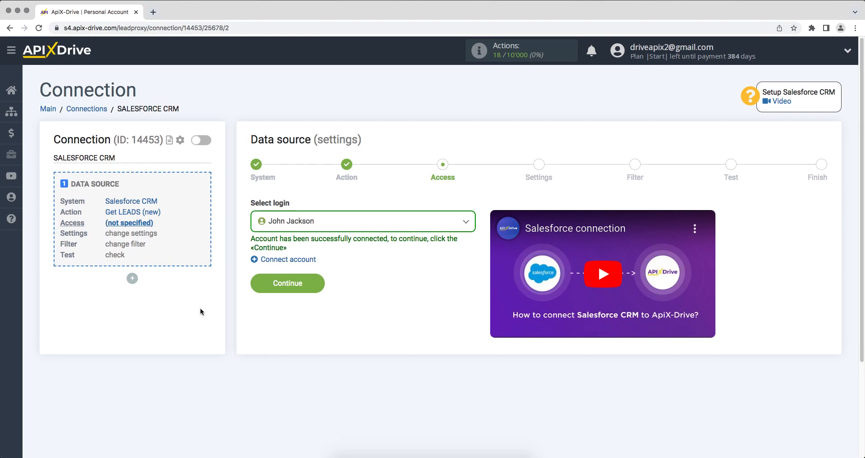
Step: Select the connected Salesforce account as the source login
left_click(279, 224)
left_click(289, 290)
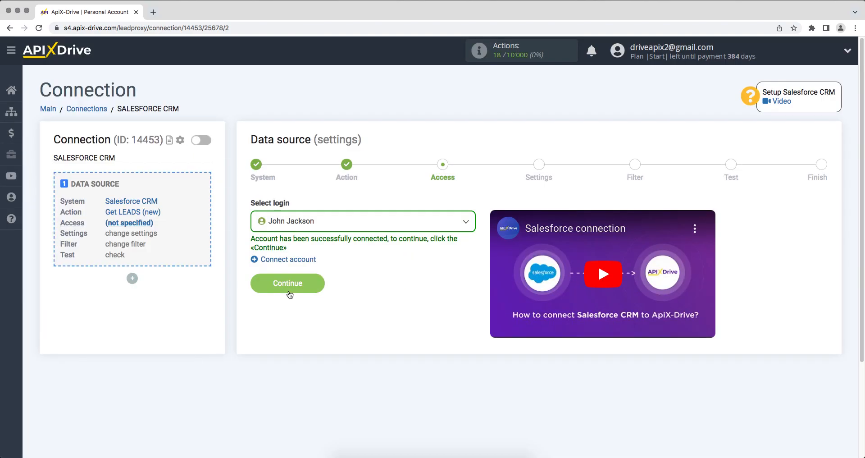
left_click(259, 283)
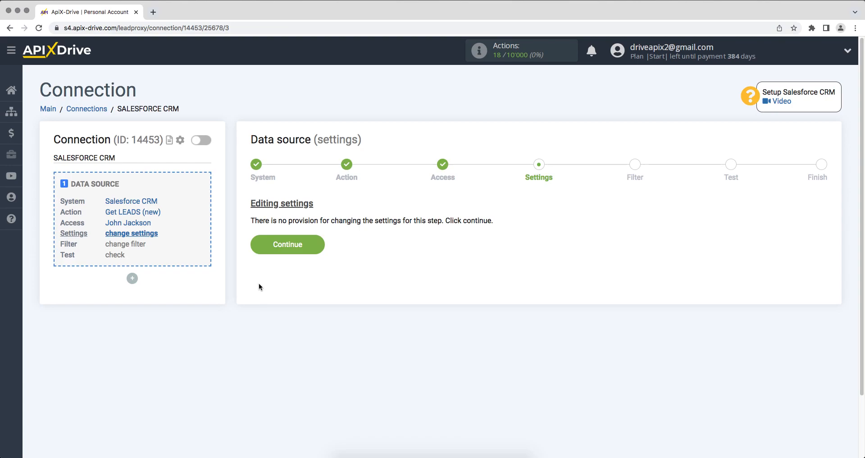
Step: Skip Settings and Filter, review the sample lead data, and finish source setup
left_click(256, 248)
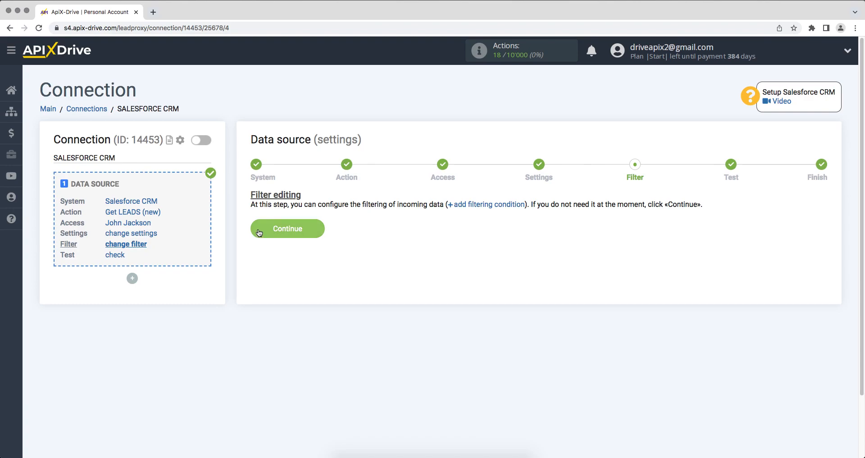
left_click(258, 229)
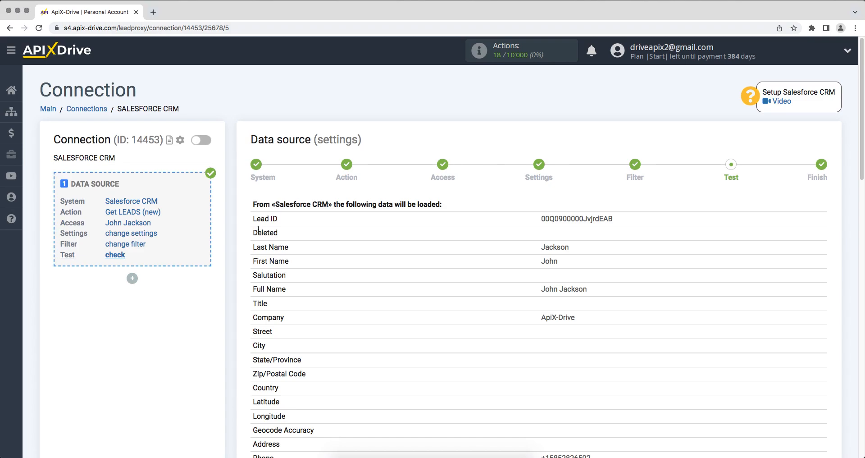
scroll(258, 230, "down", 15)
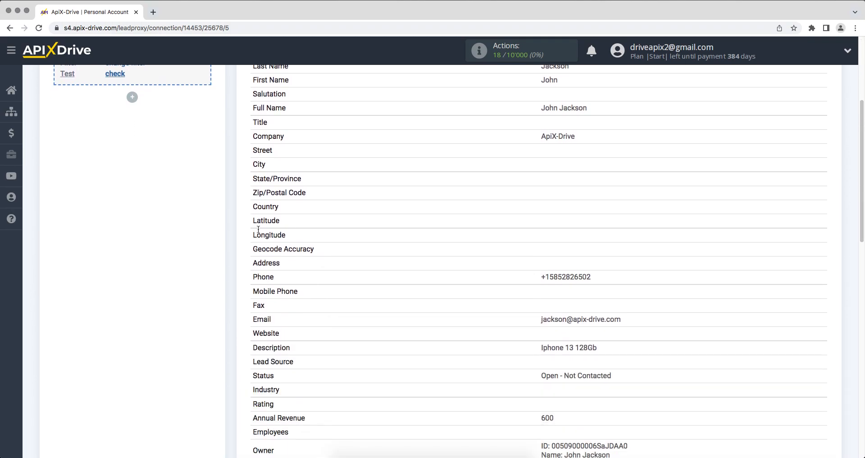
scroll(258, 233, "down", 3)
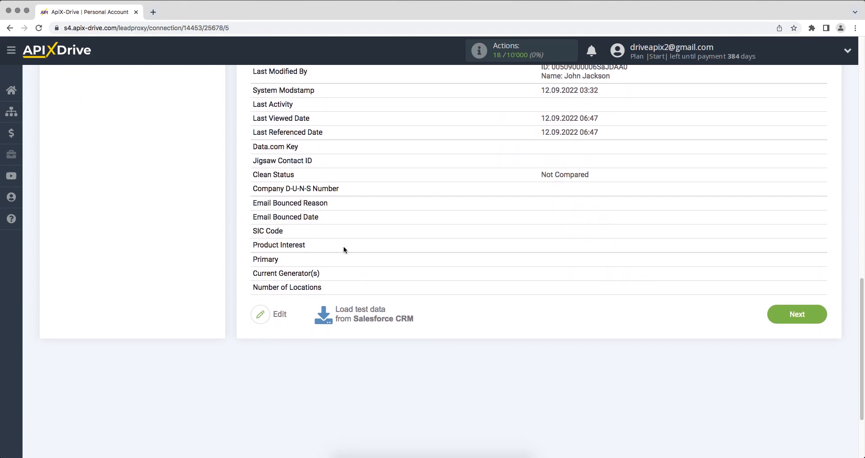
left_click(771, 320)
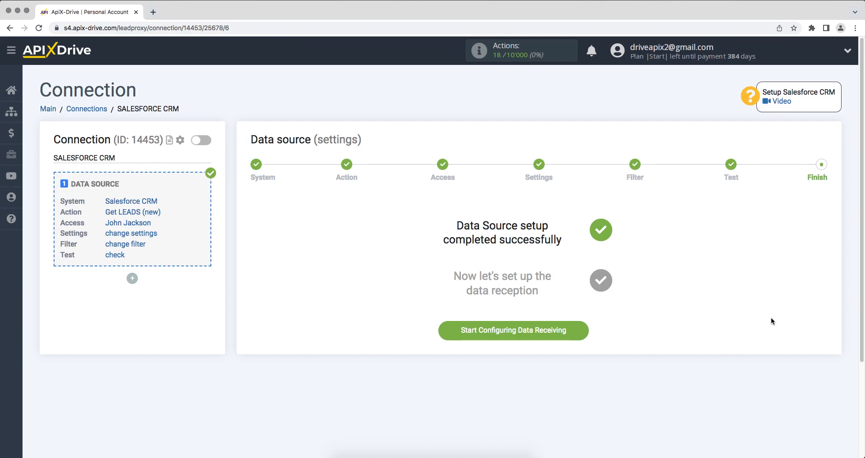
Step: Choose Simla as the connection's data destination system
left_click(485, 329)
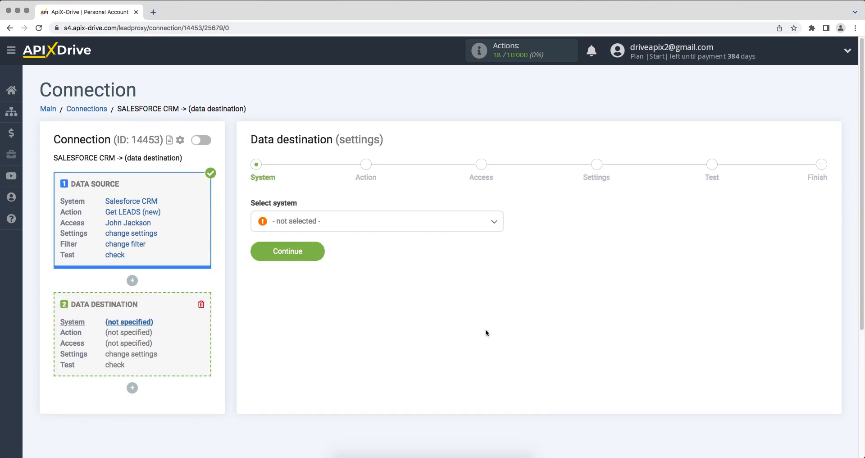
left_click(470, 224)
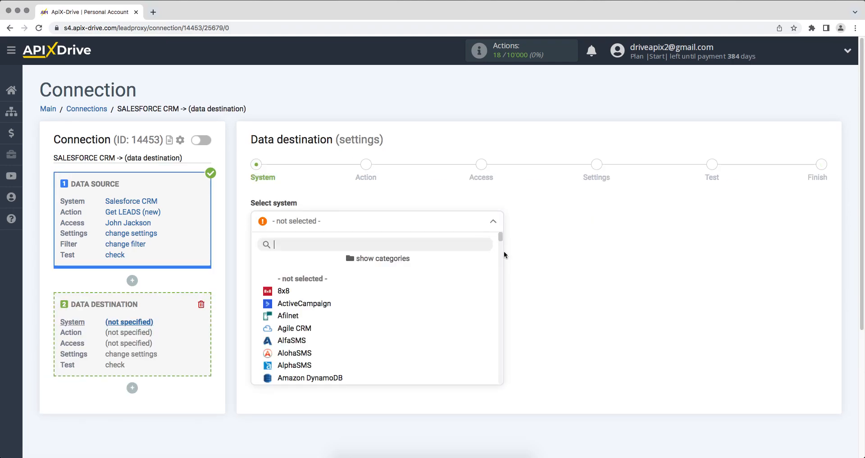
left_click_drag(501, 241, 512, 342)
left_click(289, 294)
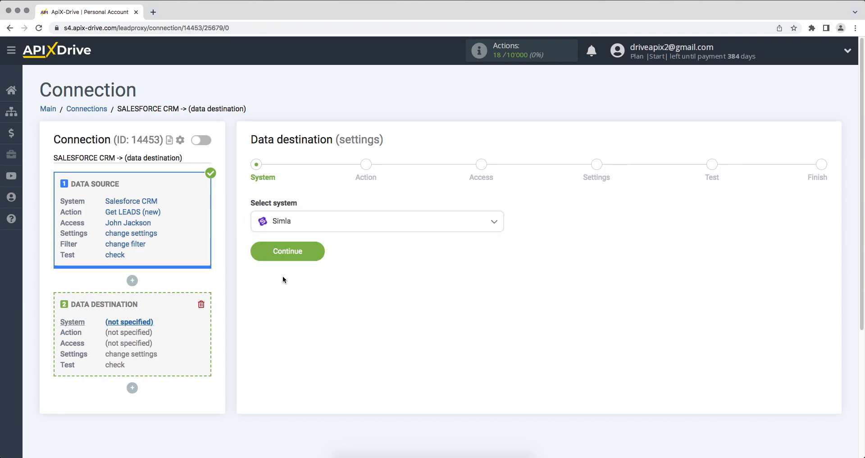
left_click(259, 258)
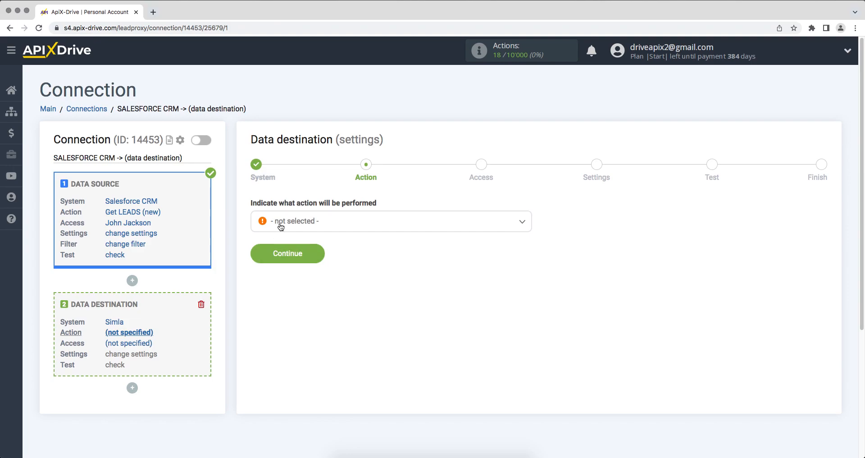
Step: Set the Simla action to 'Create TASK' and open the Simla account connection form
left_click(280, 223)
left_click(288, 276)
left_click(261, 255)
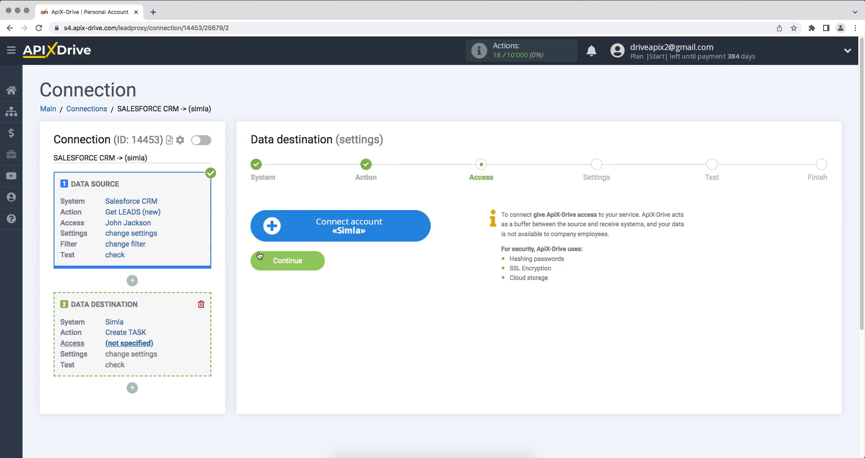
left_click(265, 232)
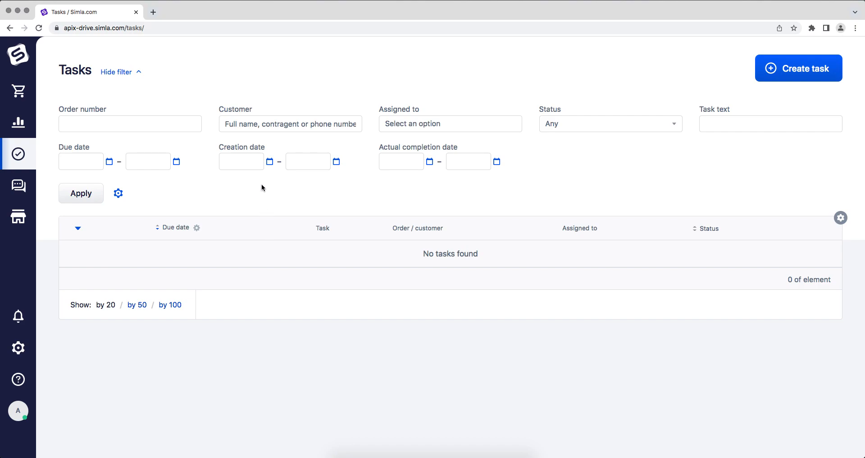
Step: Copy the domain apix-drive.simla.com from the Simla page address
left_click(259, 29)
left_click_drag(143, 28, 86, 28)
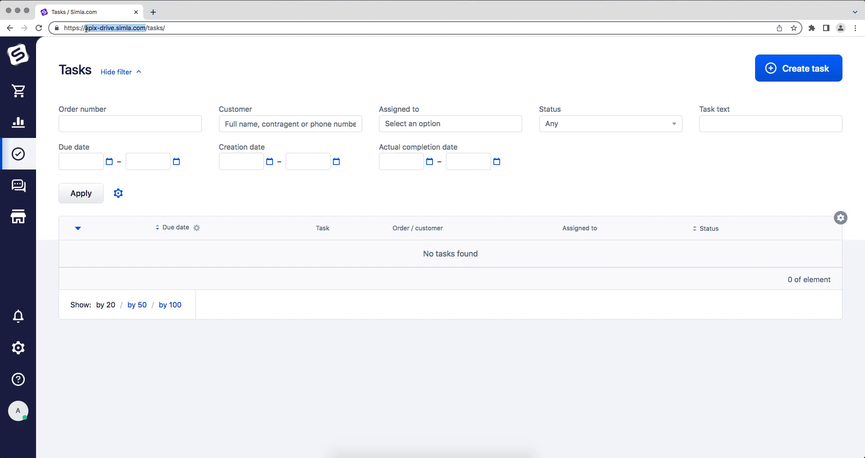
right_click(98, 28)
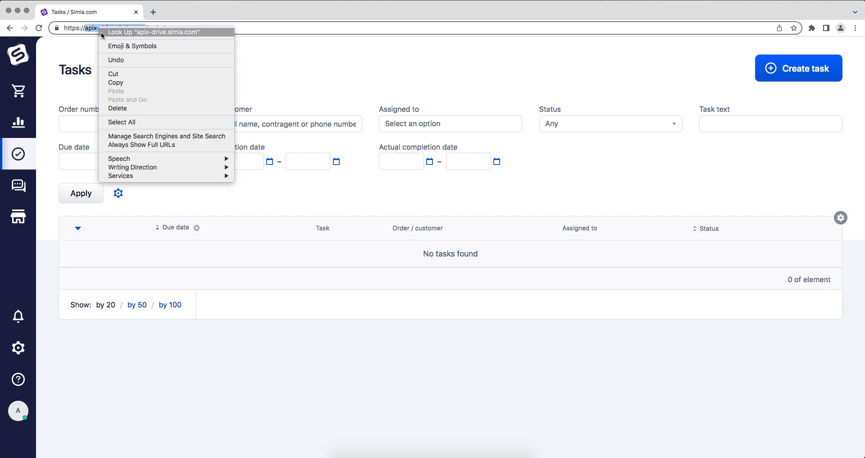
left_click(114, 83)
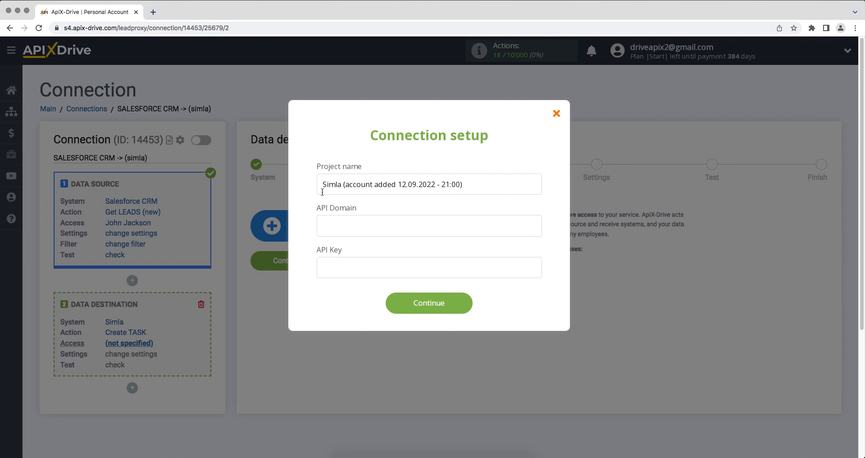
right_click(342, 223)
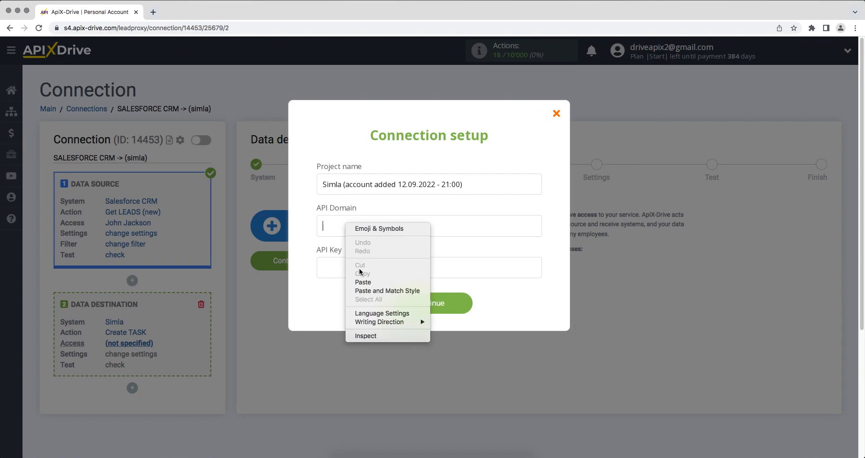
Step: Paste apix-drive.simla.com into the API Domain field
left_click(361, 283)
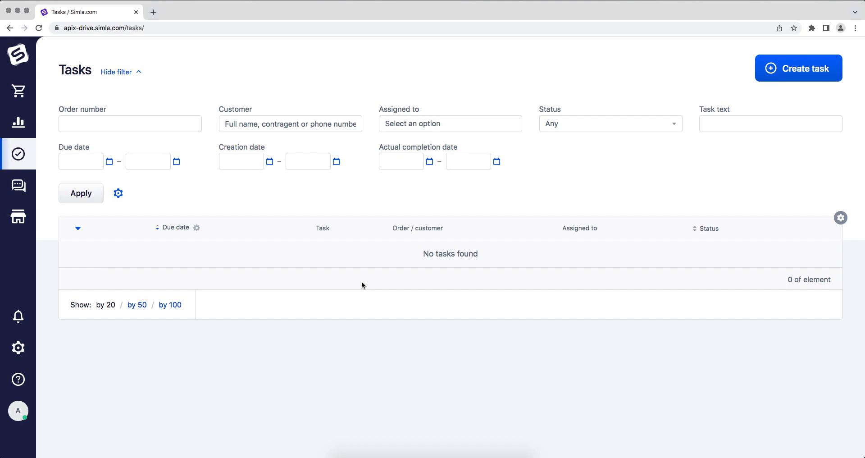
Step: Go to Simla's Integration > API access keys and start a new key
mouse_move(18, 347)
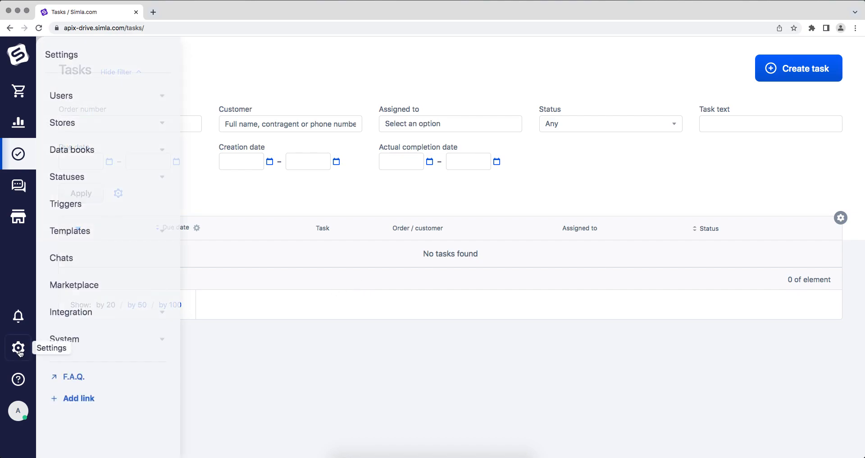
left_click(163, 312)
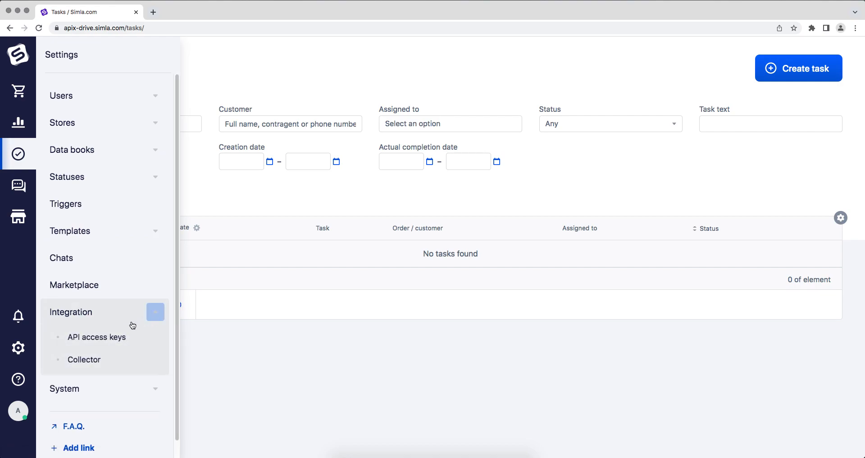
left_click(108, 338)
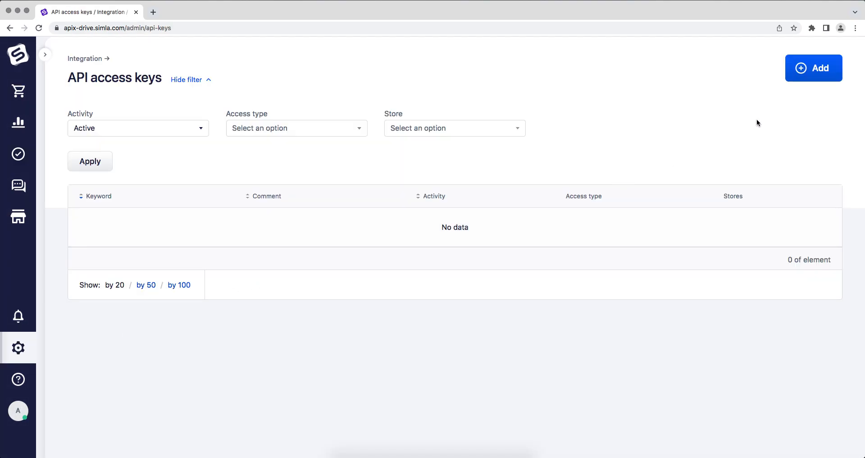
left_click(805, 75)
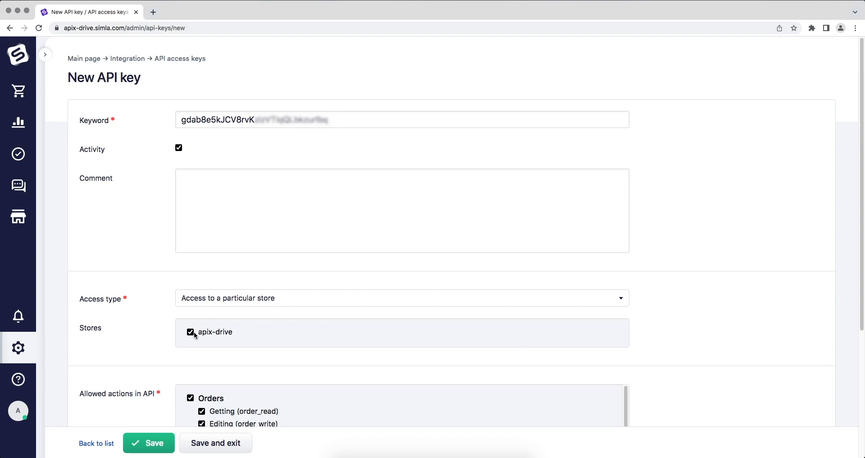
Step: Comment the key 'ApiX-Drive', keep the apix-drive store and all actions, and save
left_click(203, 211)
type("ApiX-D")
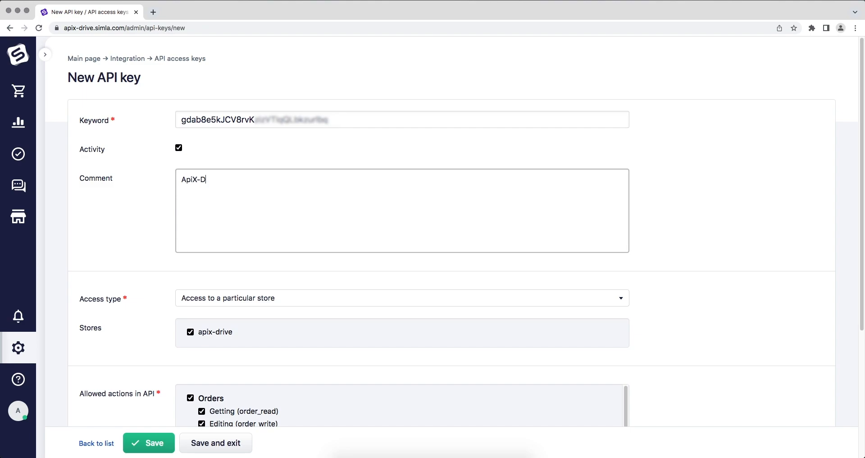
type("rive")
left_click(685, 393)
scroll(686, 393, "down", 5)
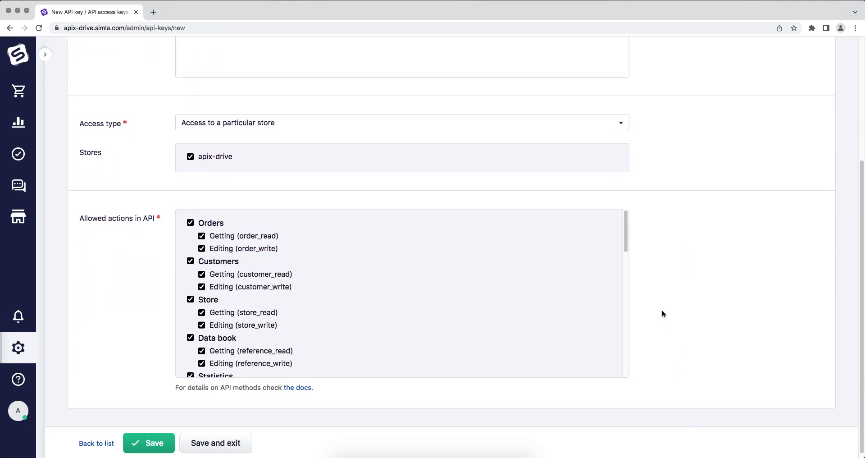
left_click_drag(625, 217, 636, 350)
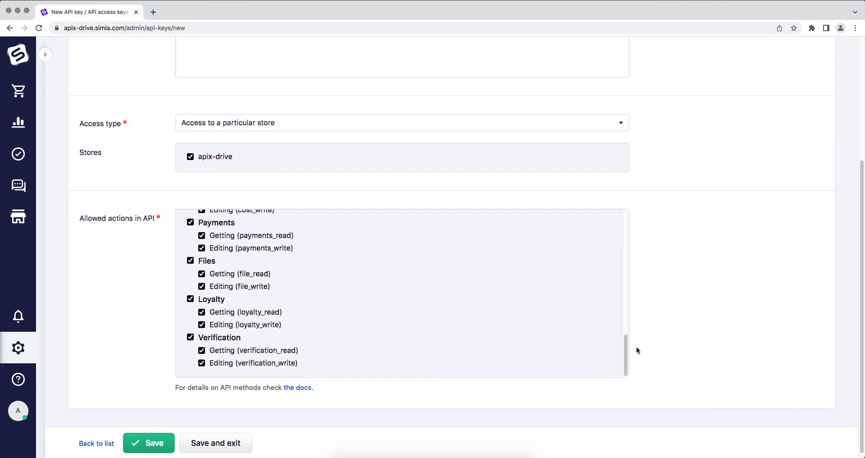
left_click(154, 440)
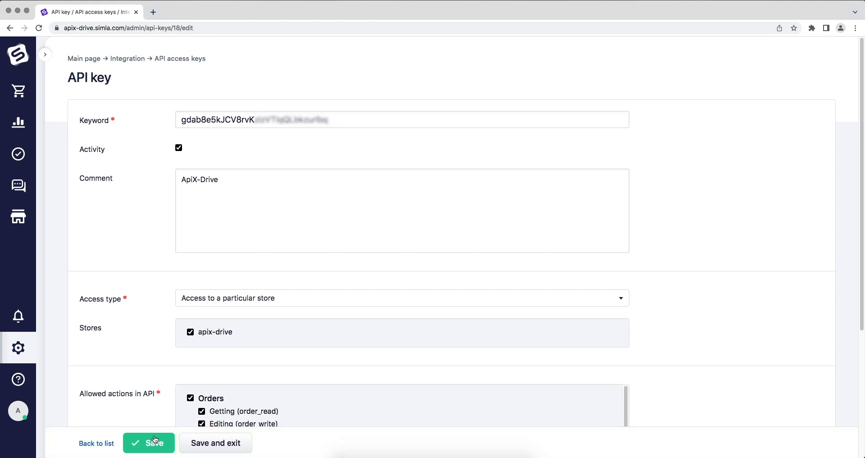
Step: Select the saved API key value for copying
left_click(400, 121)
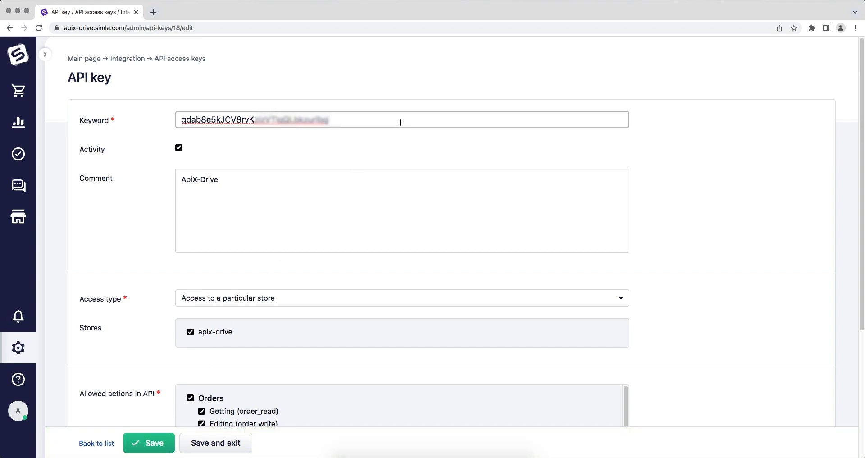
left_click_drag(334, 120, 184, 121)
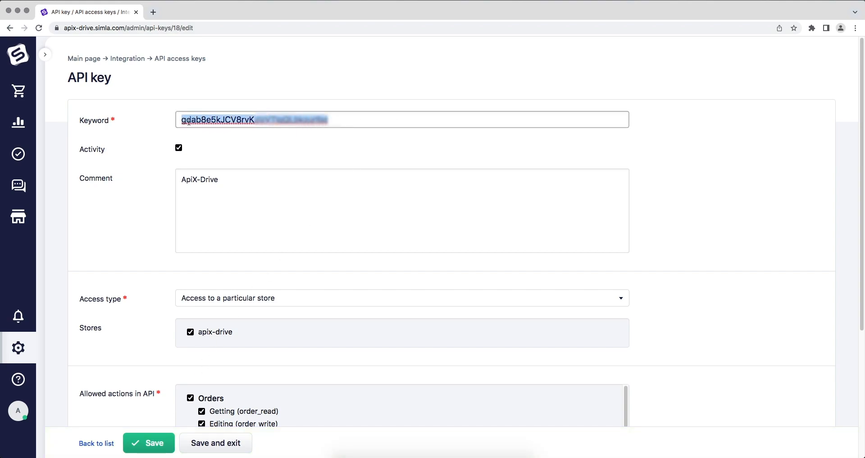
right_click(189, 120)
Step: Copy the Simla API key, paste it into API Key, and submit
left_click(210, 201)
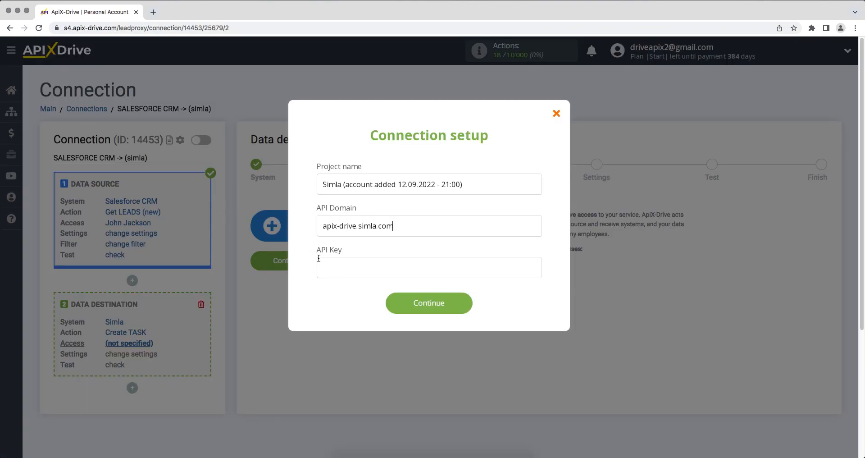
right_click(323, 265)
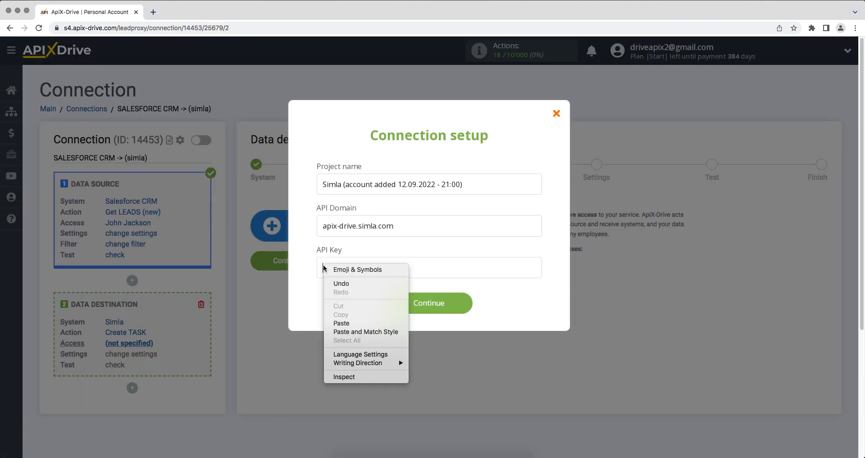
left_click(351, 323)
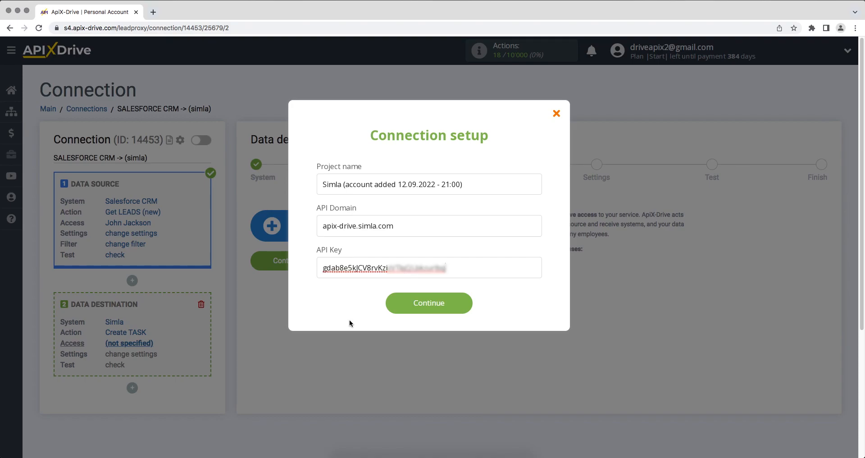
left_click(390, 310)
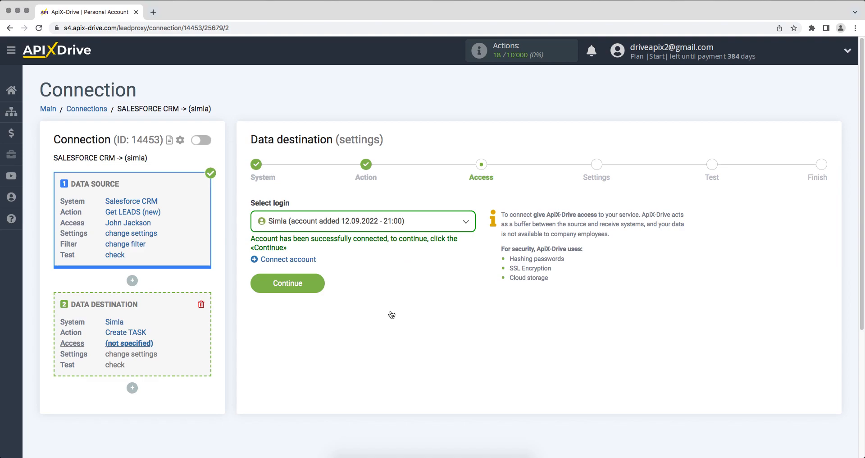
Step: Select the Simla account as the destination login and proceed to Settings
left_click(387, 224)
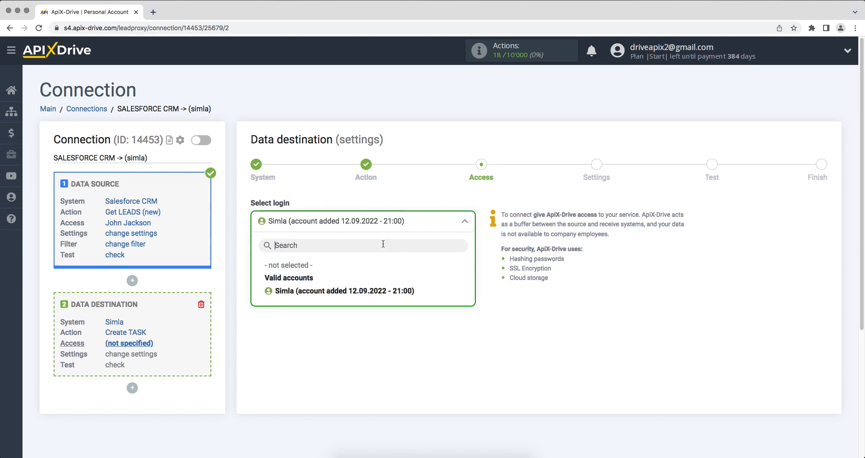
left_click(372, 289)
left_click(264, 285)
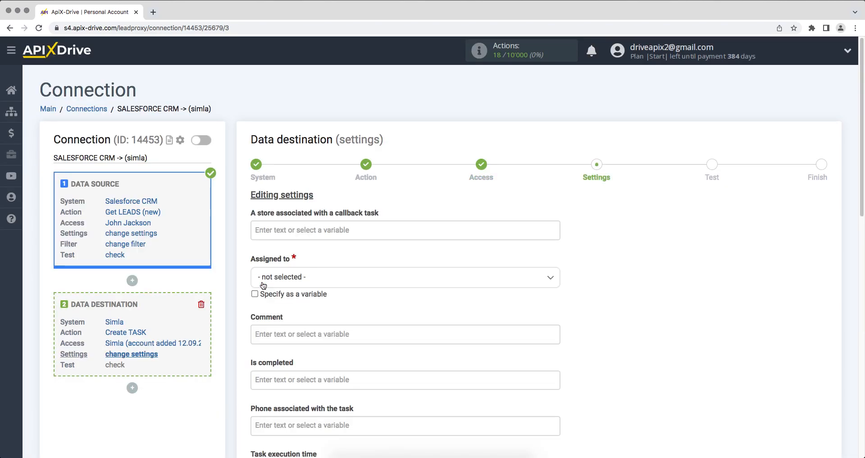
Step: Assign tasks to the ApiX-Drive user and insert the lead's Created Date into Comment
left_click(288, 279)
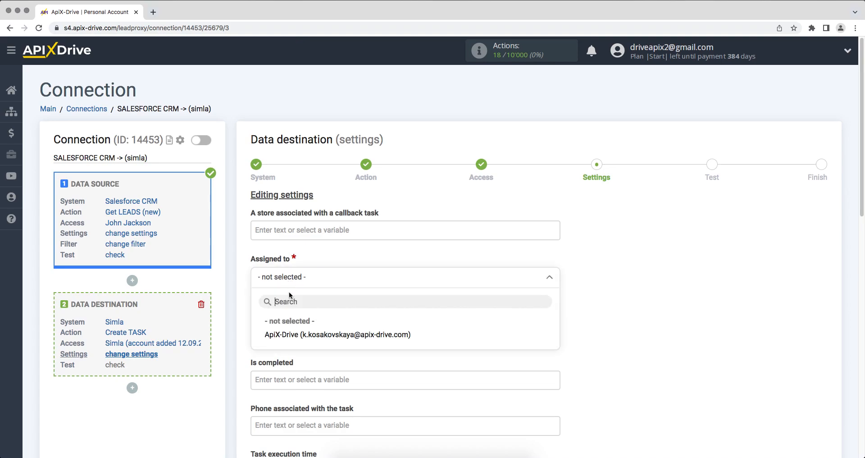
left_click(291, 335)
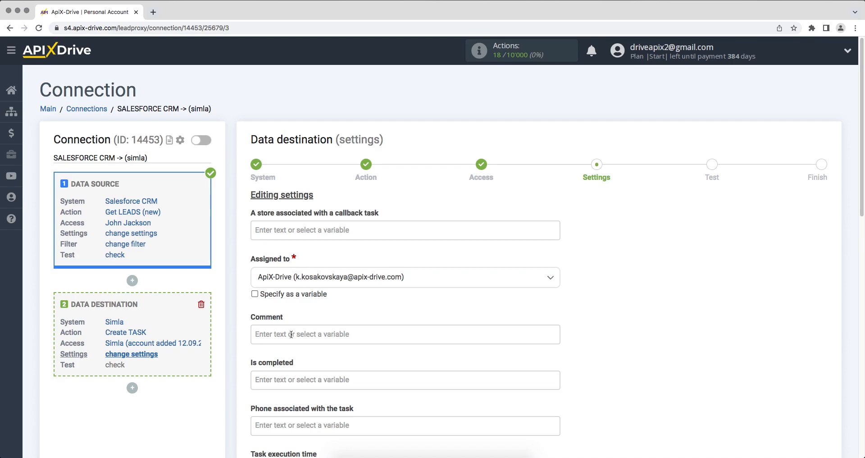
left_click(291, 334)
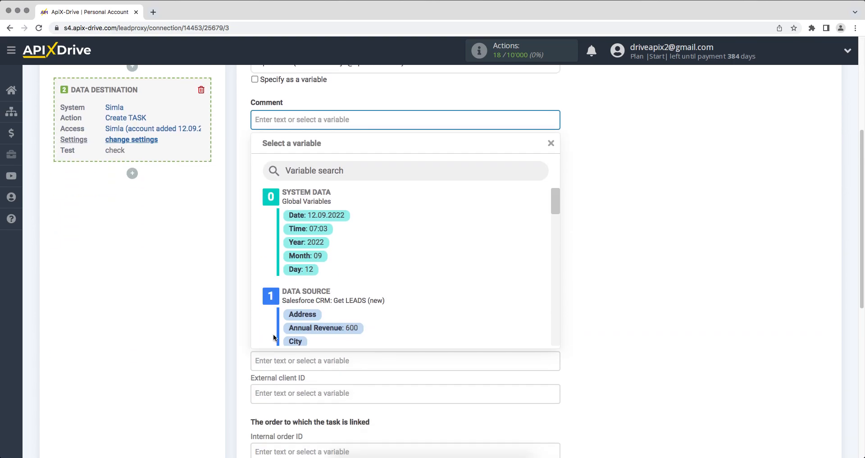
left_click_drag(557, 200, 559, 244)
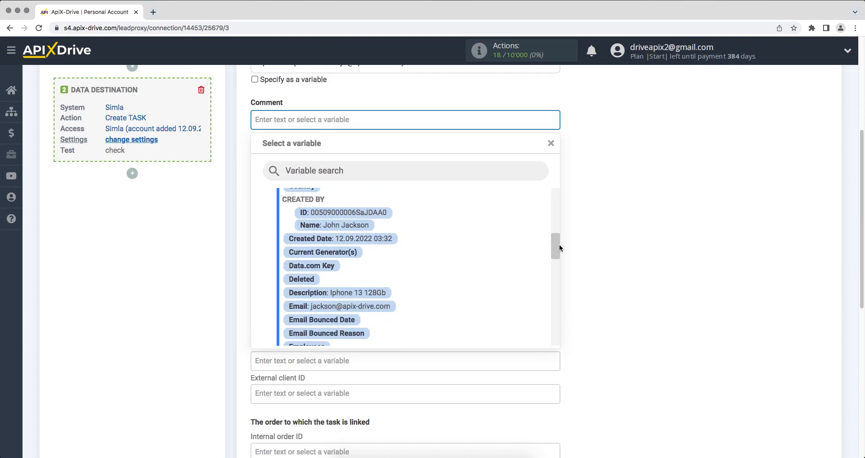
left_click(383, 238)
Step: Add Date/Time, Name and Email lines to Comment, mapping the lead's Name and Email
left_click(255, 120)
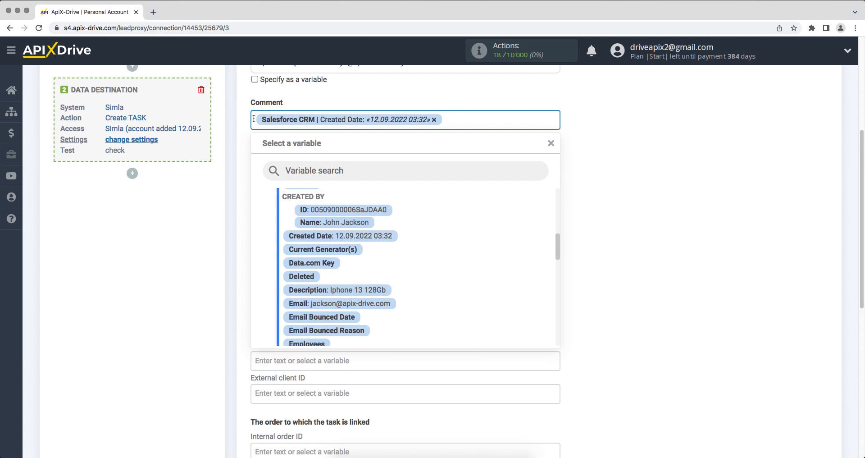
type("Date/")
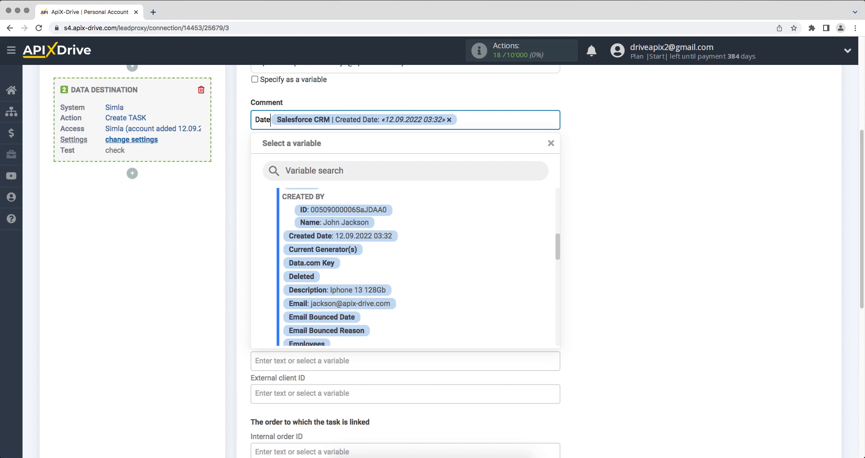
type("Time")
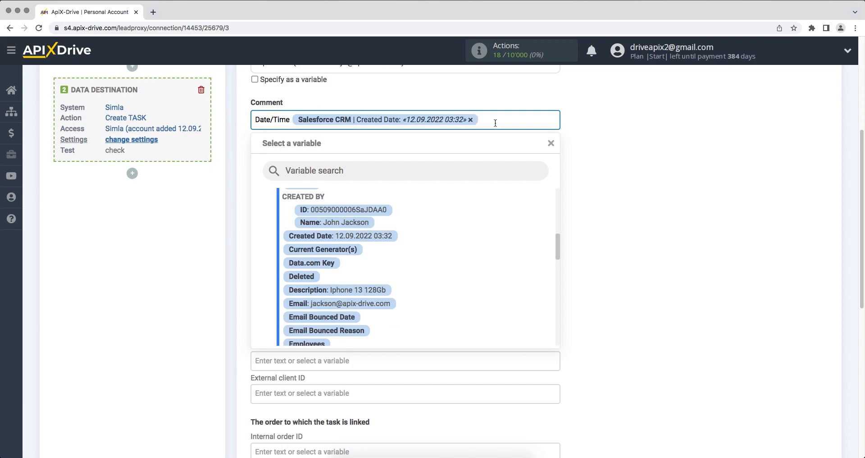
key("Return")
type("Name")
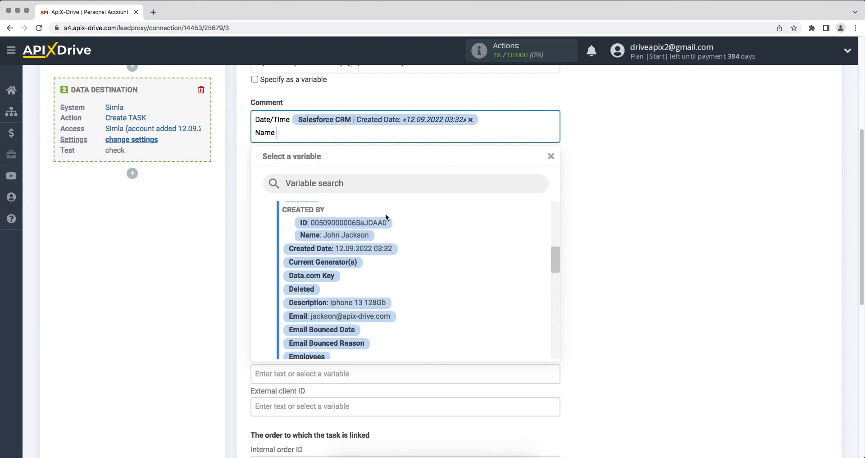
left_click(373, 235)
key("Return")
type("Email")
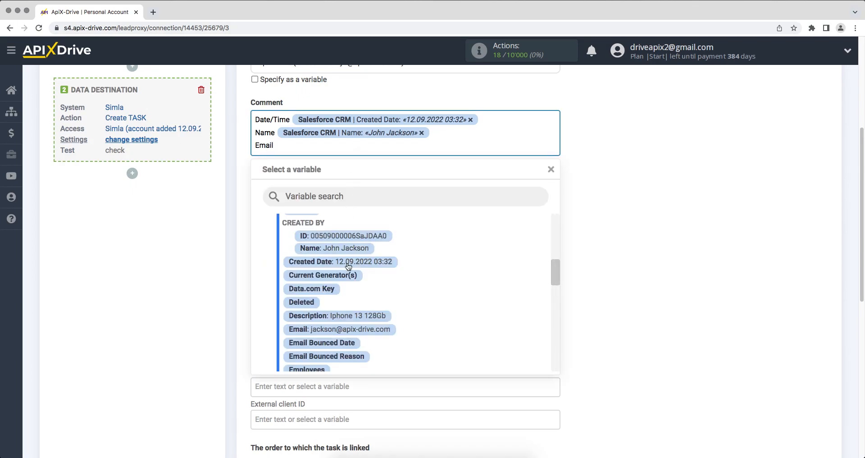
left_click(350, 328)
key("Return")
Step: Add a Phone line mapped to the lead's phone number
type("Phone")
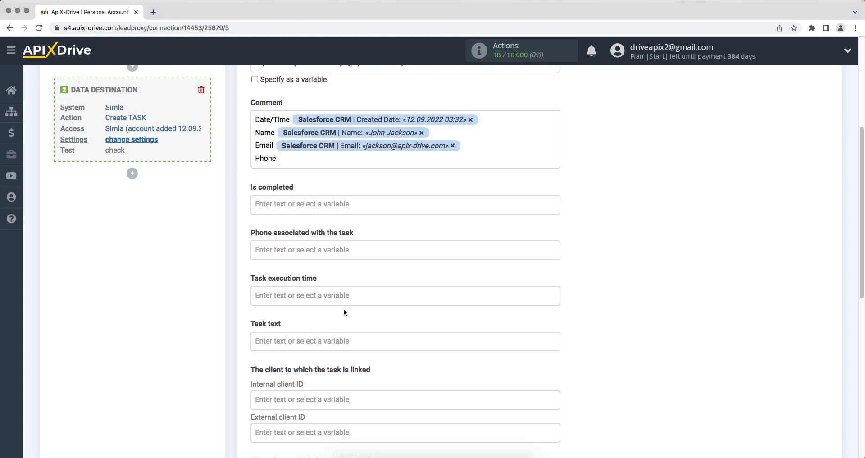
left_click(324, 155)
left_click_drag(550, 281, 552, 337)
left_click(360, 362)
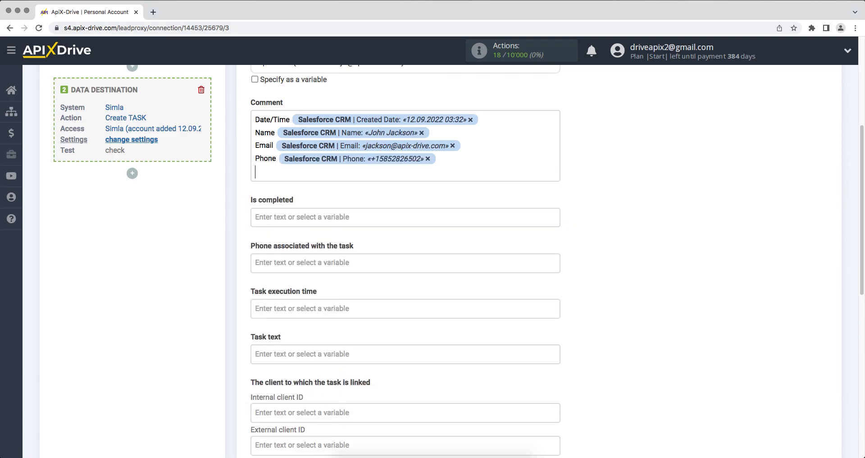
Step: Add Product and Price lines mapped to Description and Annual Revenue
type("Product")
left_click(338, 175)
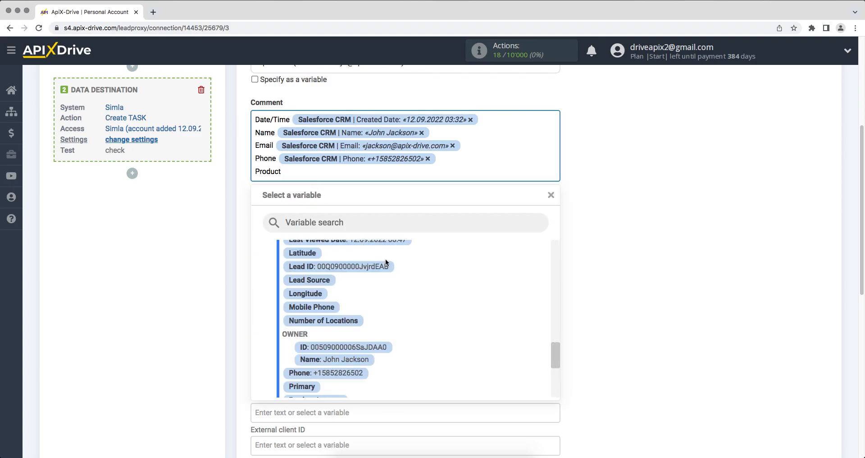
left_click_drag(556, 354, 555, 306)
left_click(386, 290)
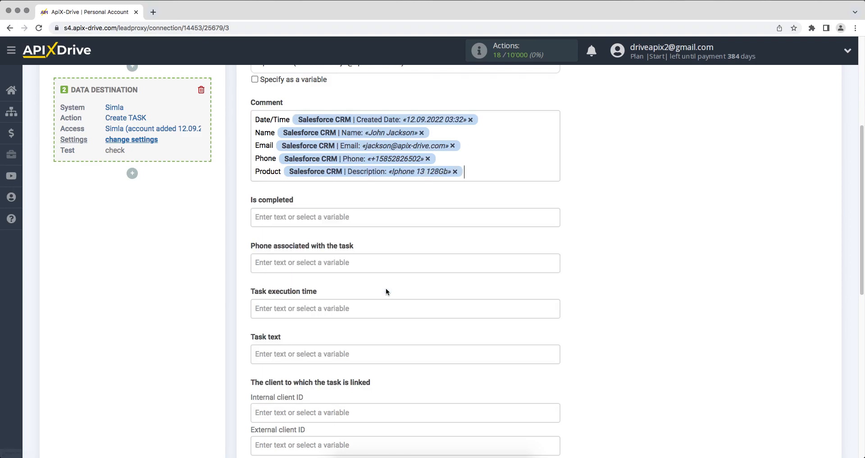
key("Return")
type("Price")
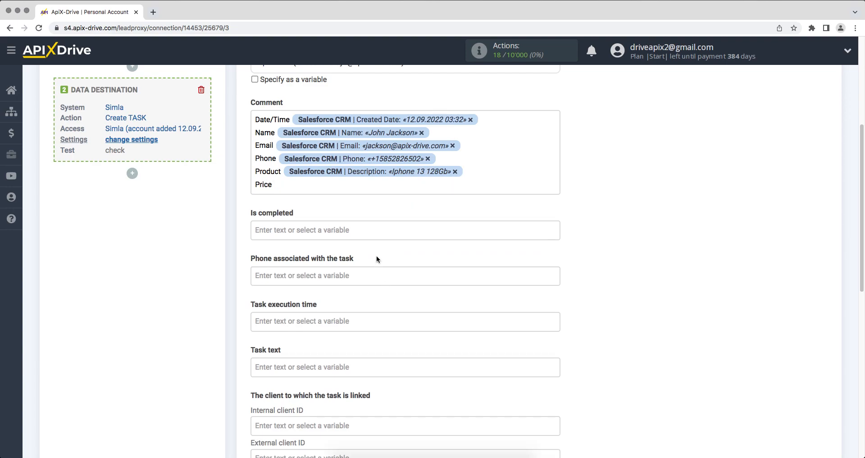
left_click(350, 180)
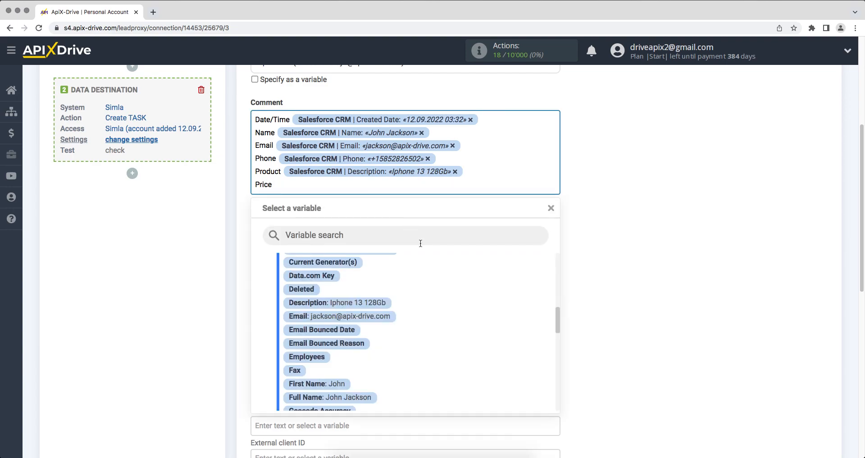
left_click_drag(555, 323, 562, 289)
left_click(357, 269)
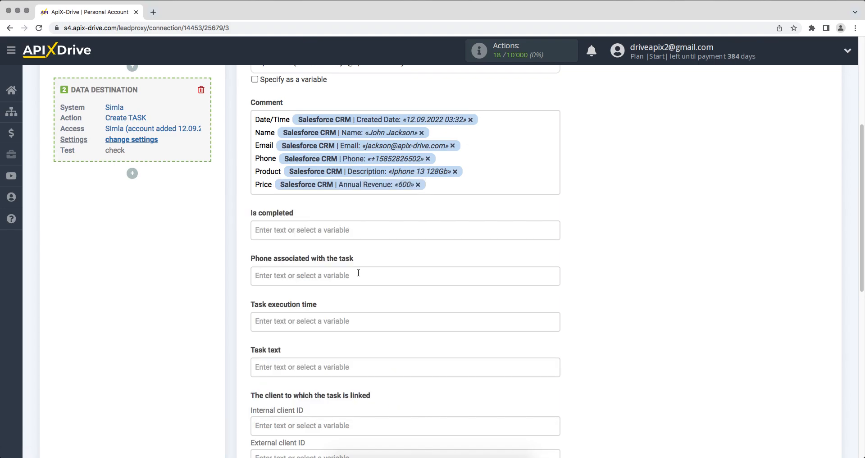
Step: Set Task text to 'New lead from Salesforce CRM' plus First Name, then continue to Test
left_click(331, 364)
type("Ne")
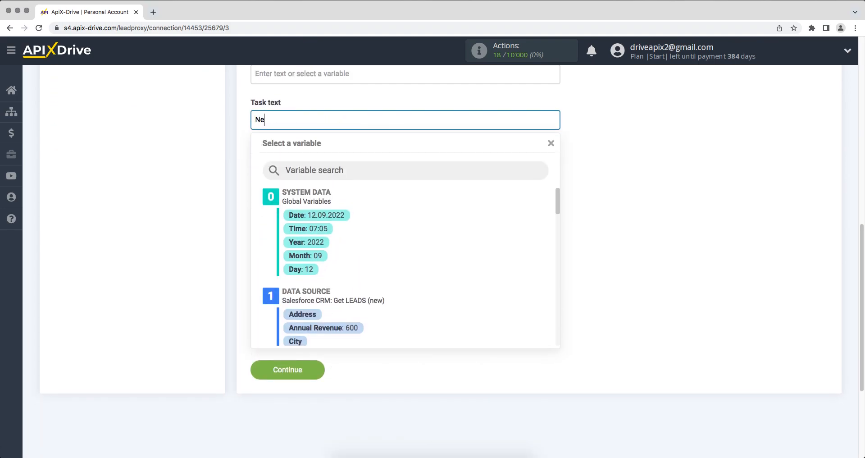
type("w lead from Salesforce CRM")
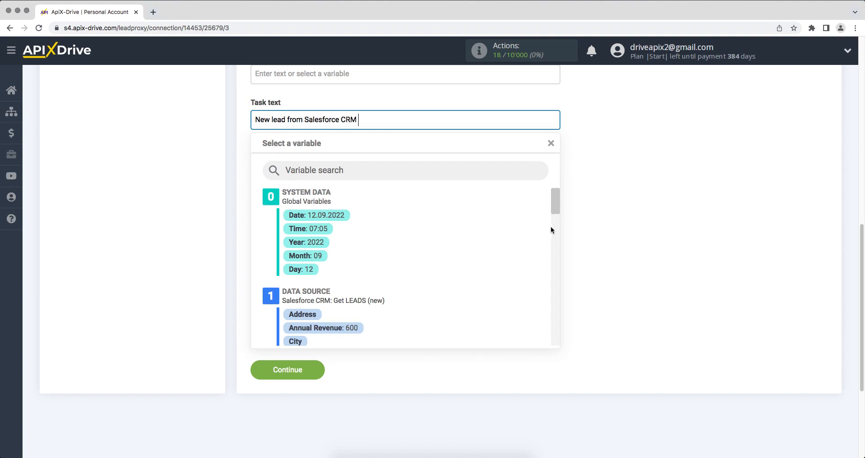
left_click_drag(554, 215, 560, 274)
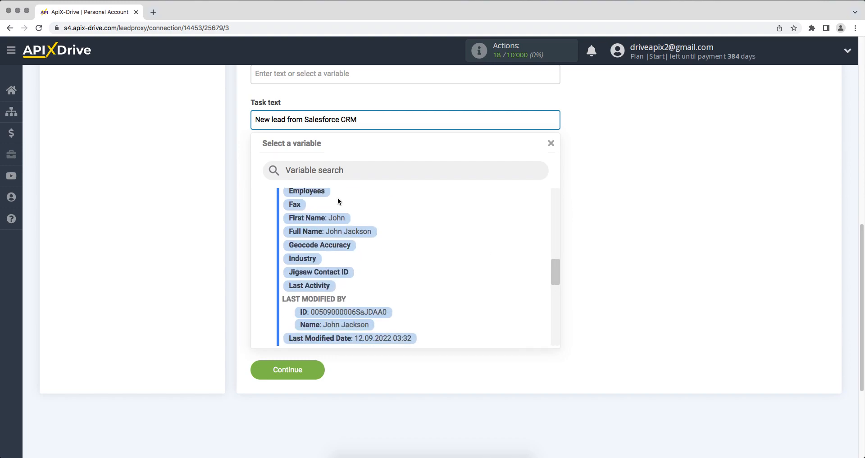
left_click(315, 218)
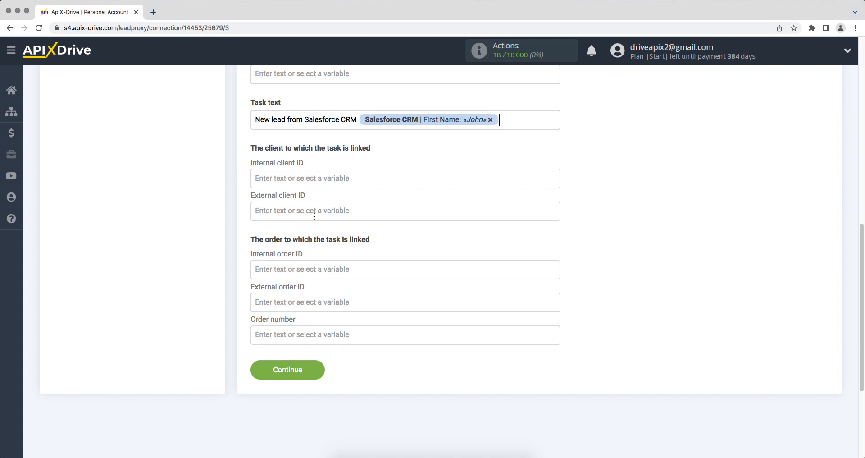
left_click(295, 369)
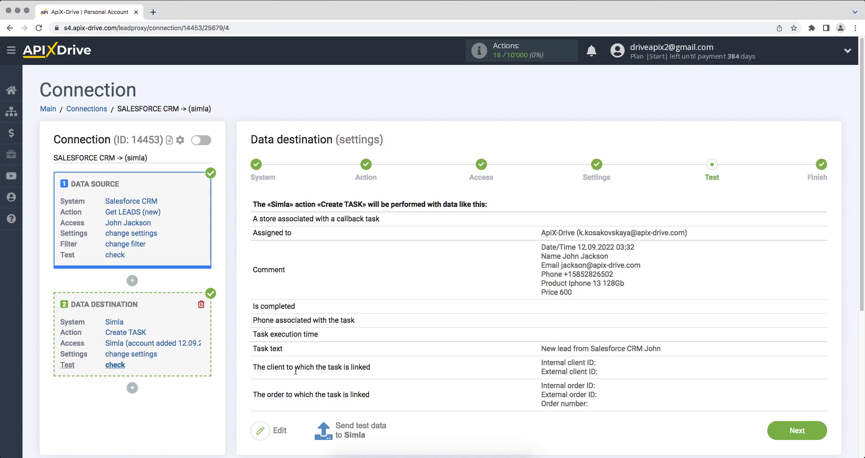
Step: Send test data to Simla and open the new 'New lead from Salesforce CRM' task in Tasks
left_click(347, 425)
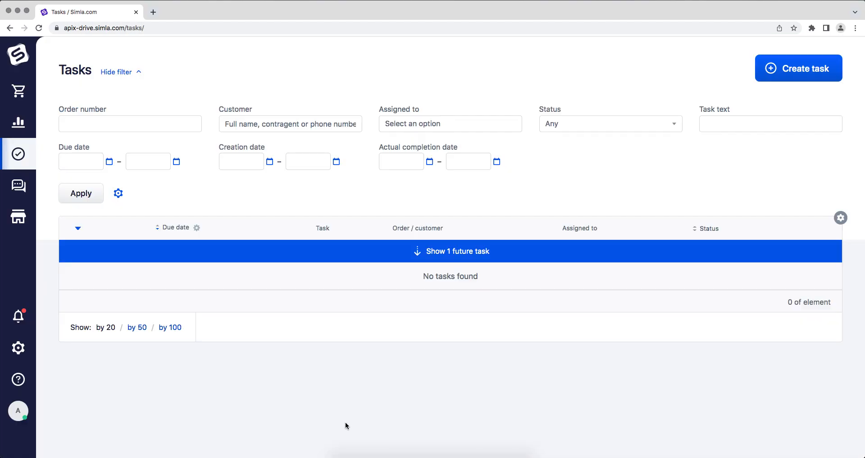
left_click(419, 260)
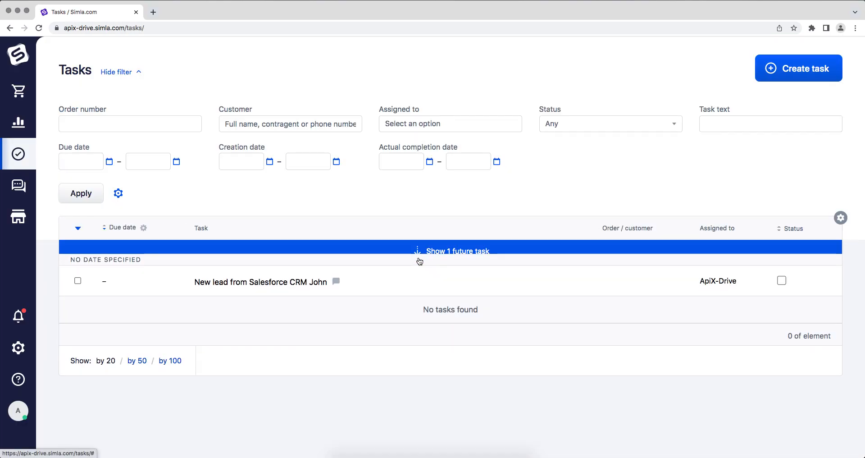
left_click(308, 269)
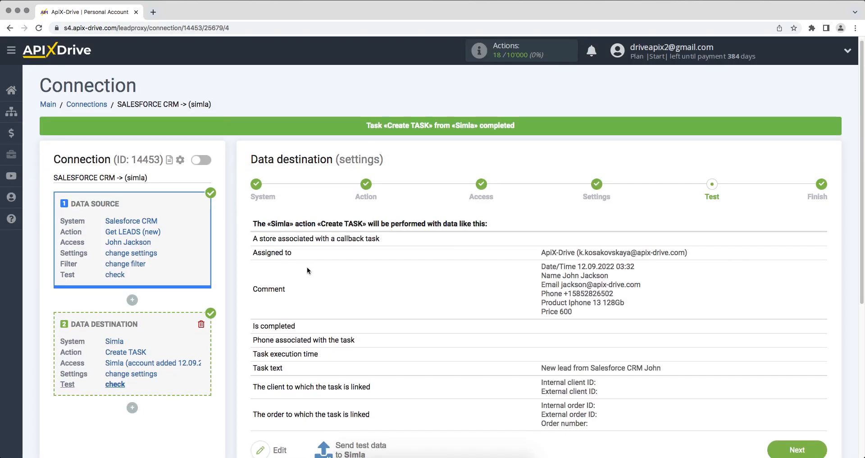
Step: Finish the setup and enable auto-update for the Salesforce CRM to Simla connection
scroll(307, 268, "down", 2)
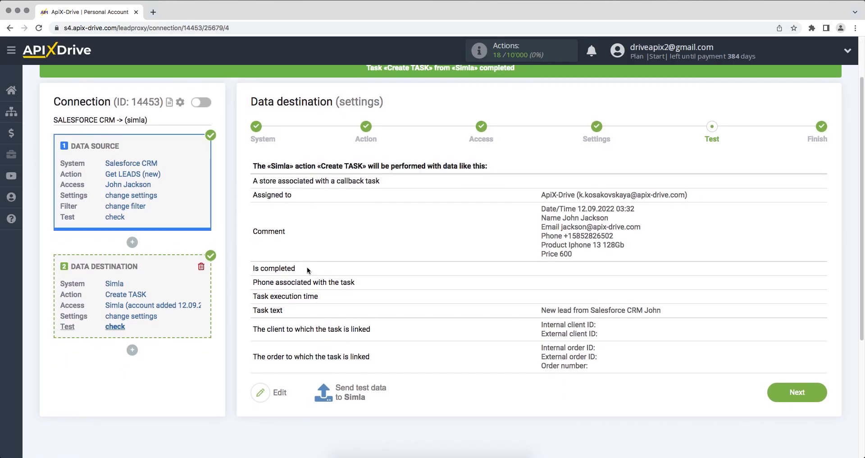
left_click(769, 392)
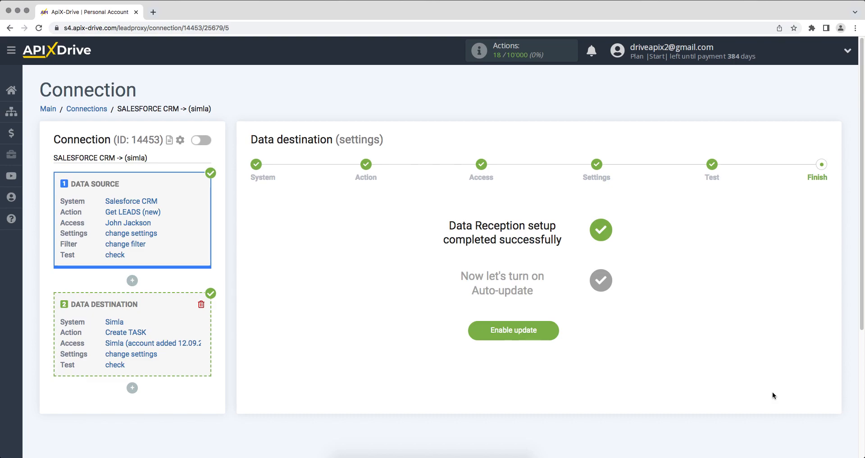
left_click(479, 333)
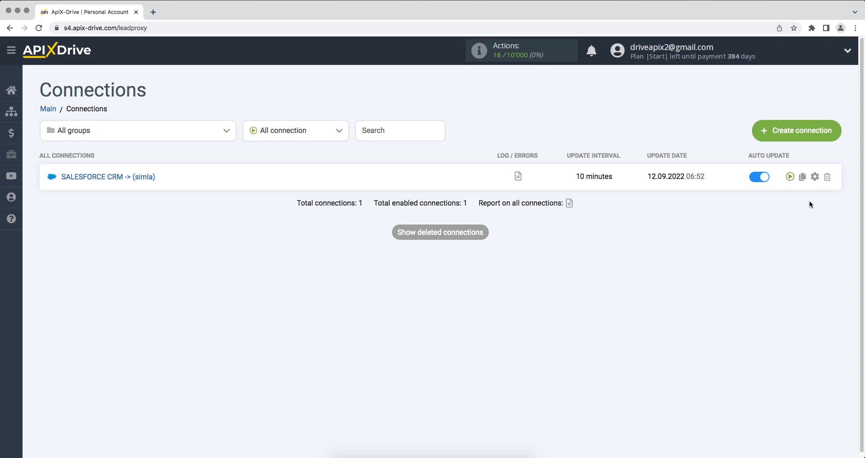
Step: Set the connection's update interval to 5 minutes and confirm
left_click(814, 177)
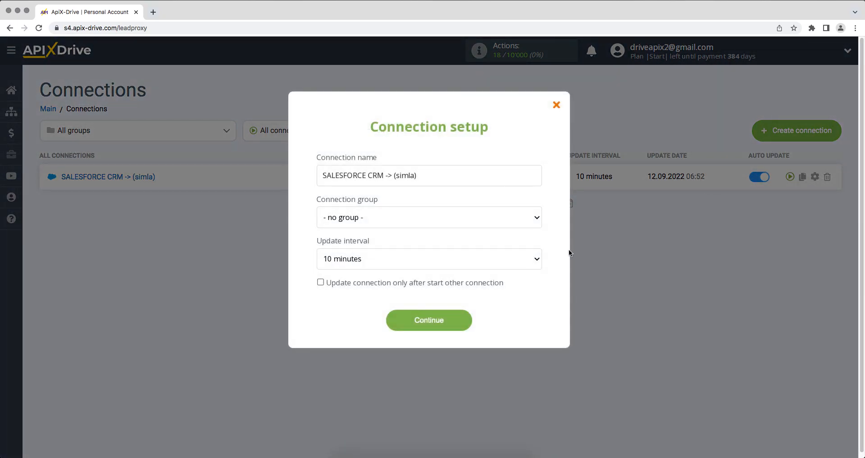
left_click(535, 259)
left_click(533, 249)
left_click(399, 321)
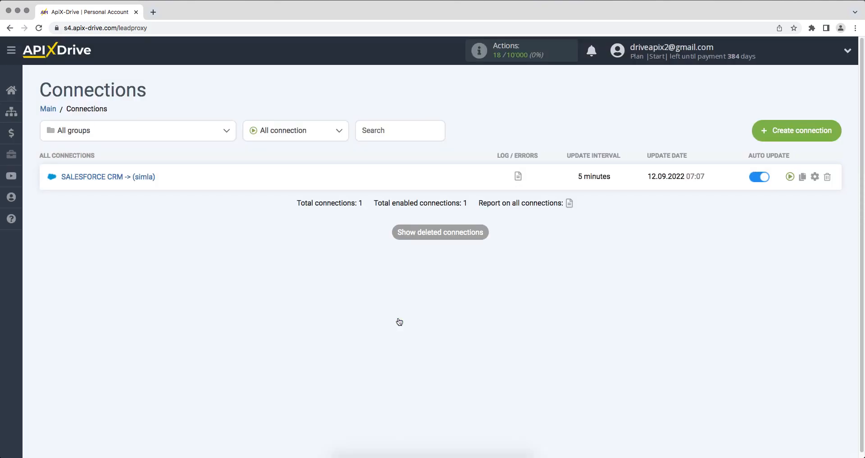